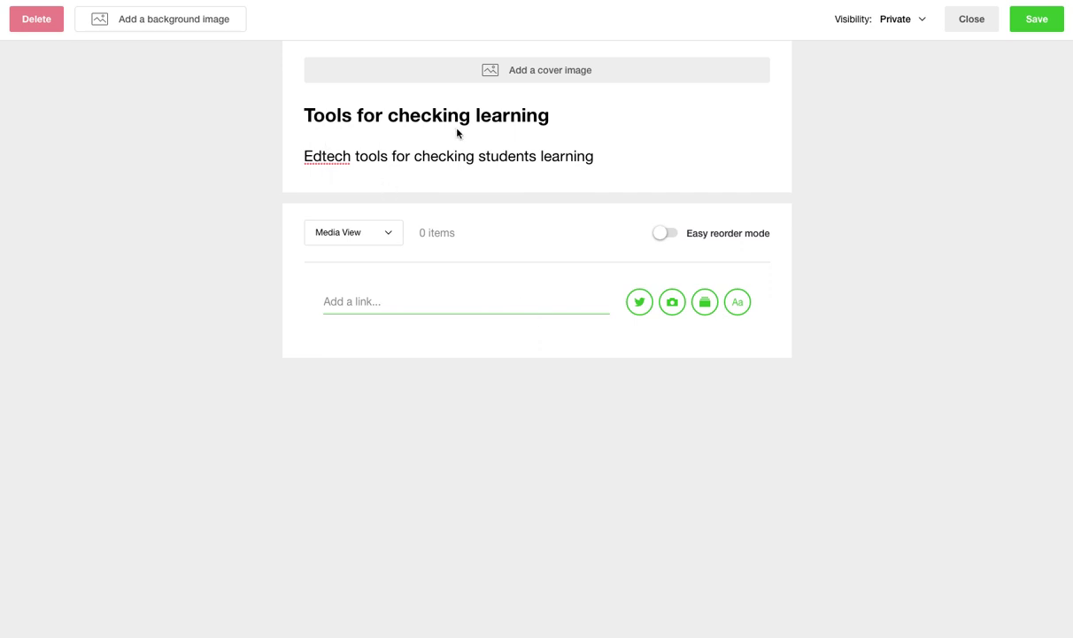
Step: Open the background image options for the 'Tools for checking learning' collection
{"action": "left_click", "coordinate": [146, 19]}
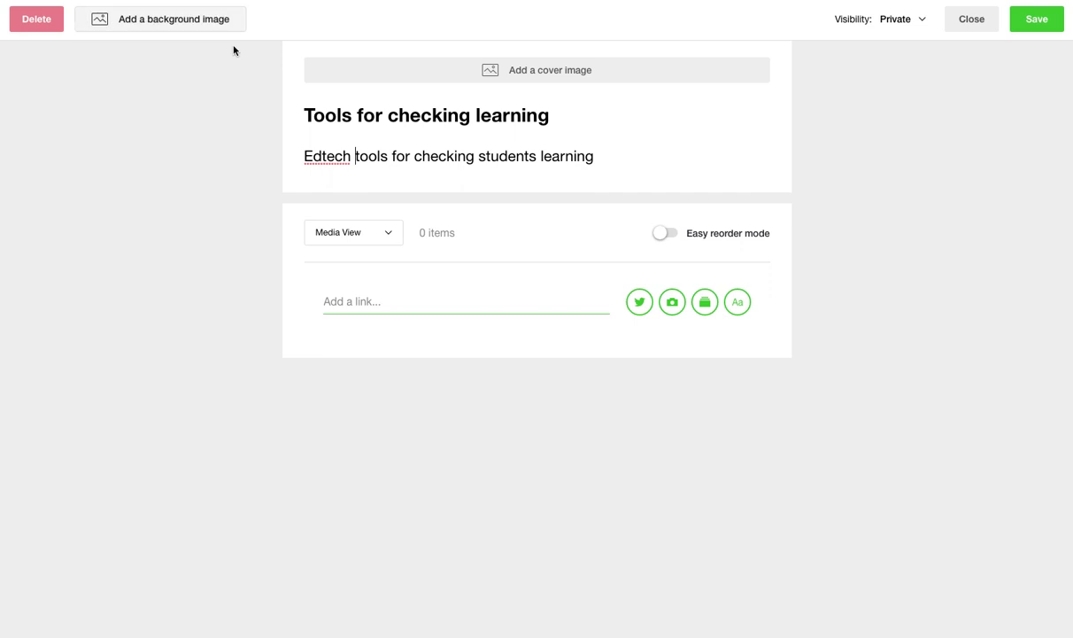
Step: Look at Unsplash stock photos for a background, then close the search
{"action": "left_click", "coordinate": [177, 28]}
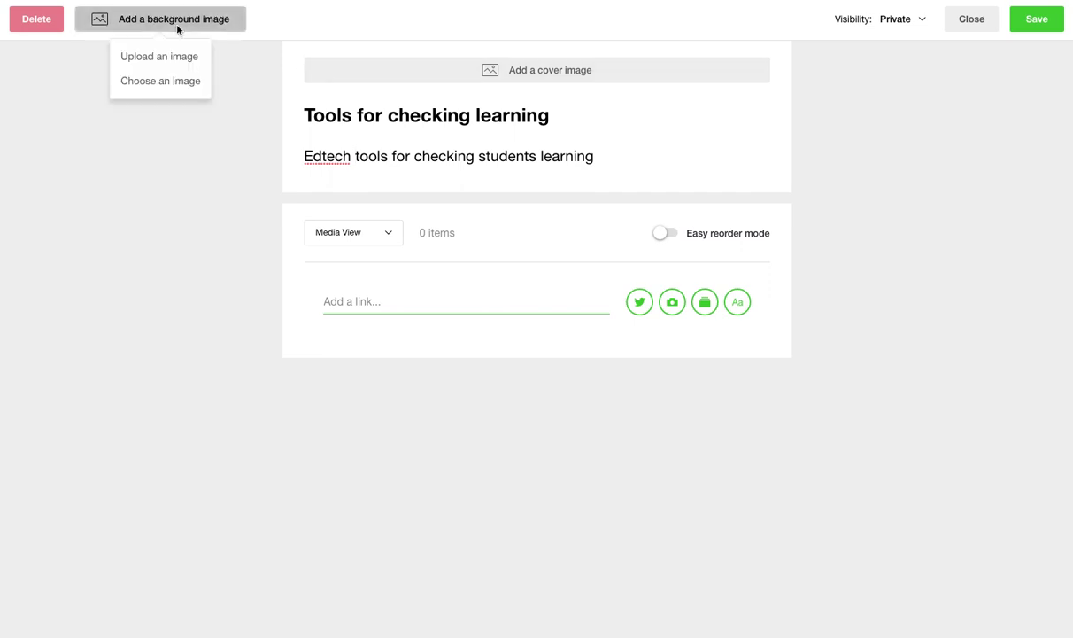
{"action": "left_click", "coordinate": [160, 80]}
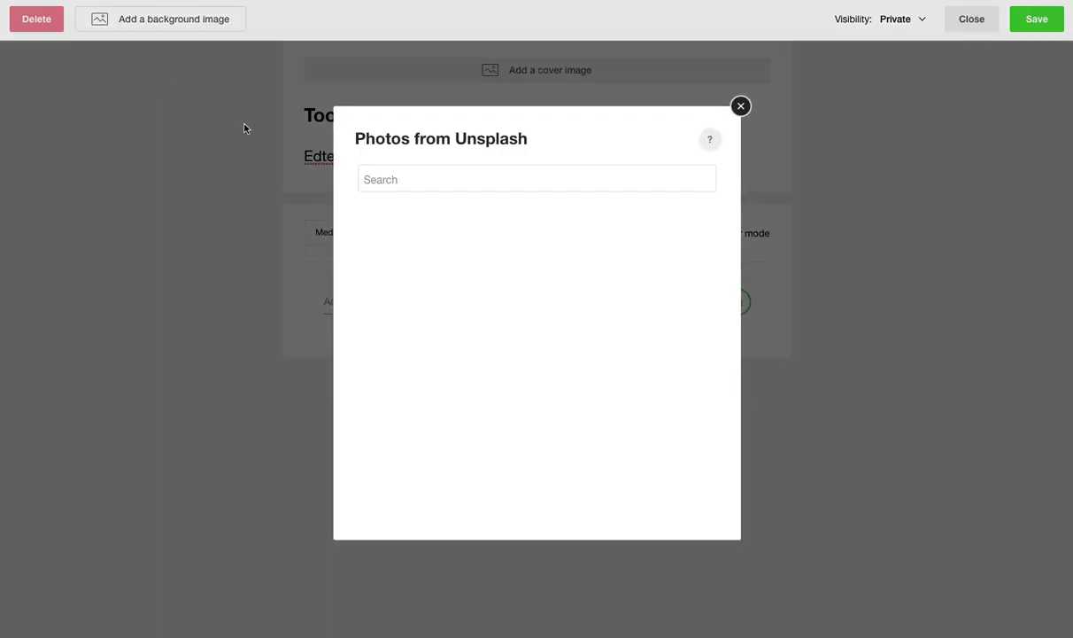
{"action": "left_click", "coordinate": [740, 106]}
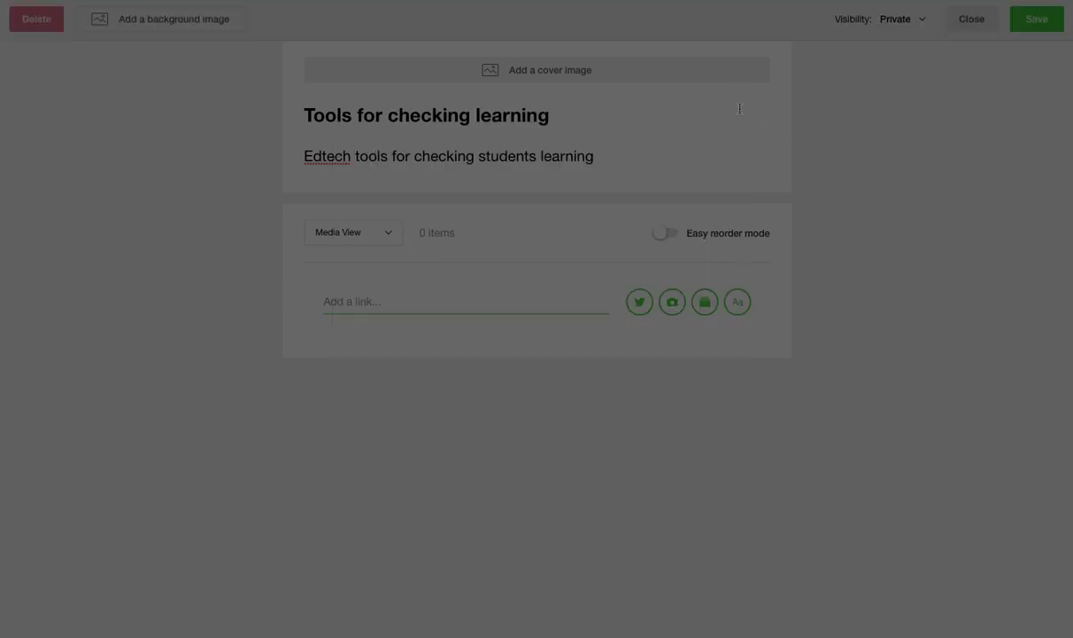
Step: Upload leaves.jpg from the computer and save it as the collection background
{"action": "left_click", "coordinate": [155, 25]}
{"action": "left_click", "coordinate": [143, 58]}
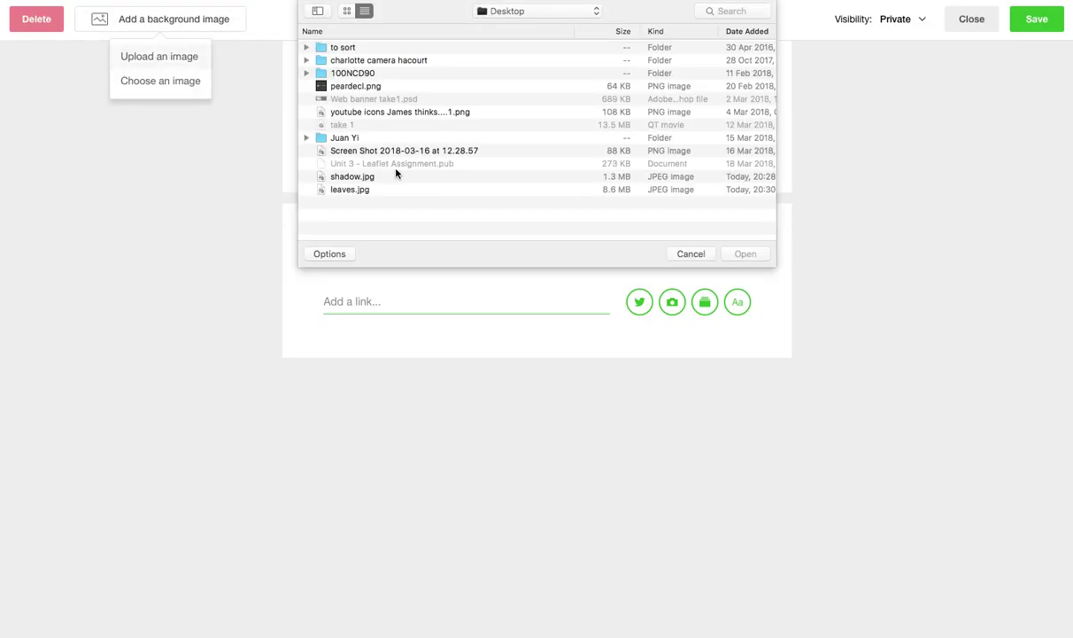
{"action": "left_click", "coordinate": [345, 189]}
{"action": "left_click", "coordinate": [742, 254]}
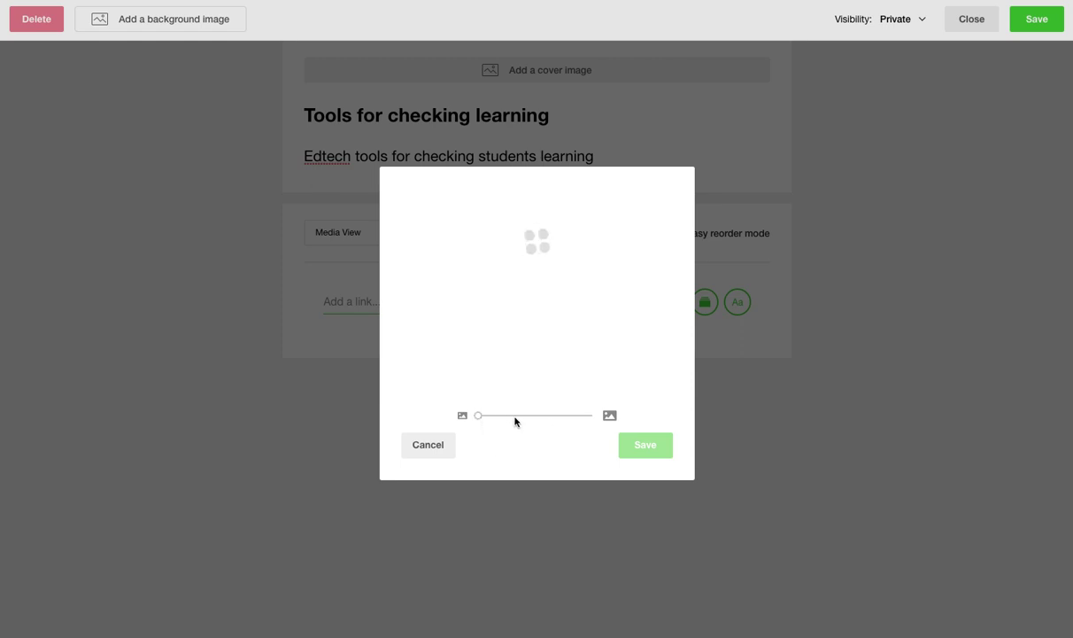
{"action": "left_click", "coordinate": [652, 442]}
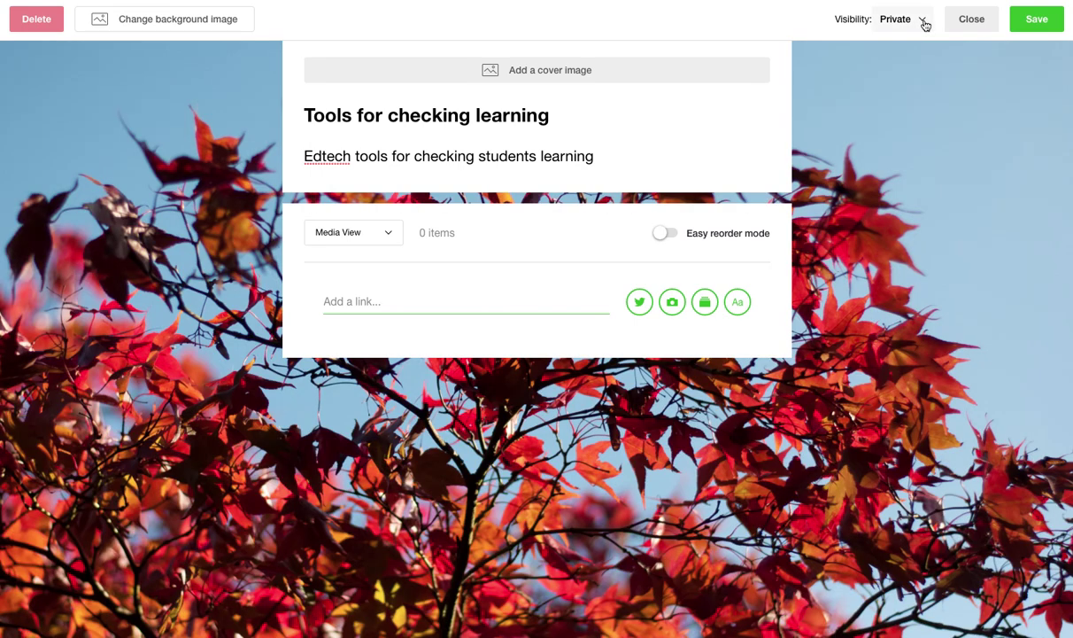
{"action": "left_click", "coordinate": [923, 21]}
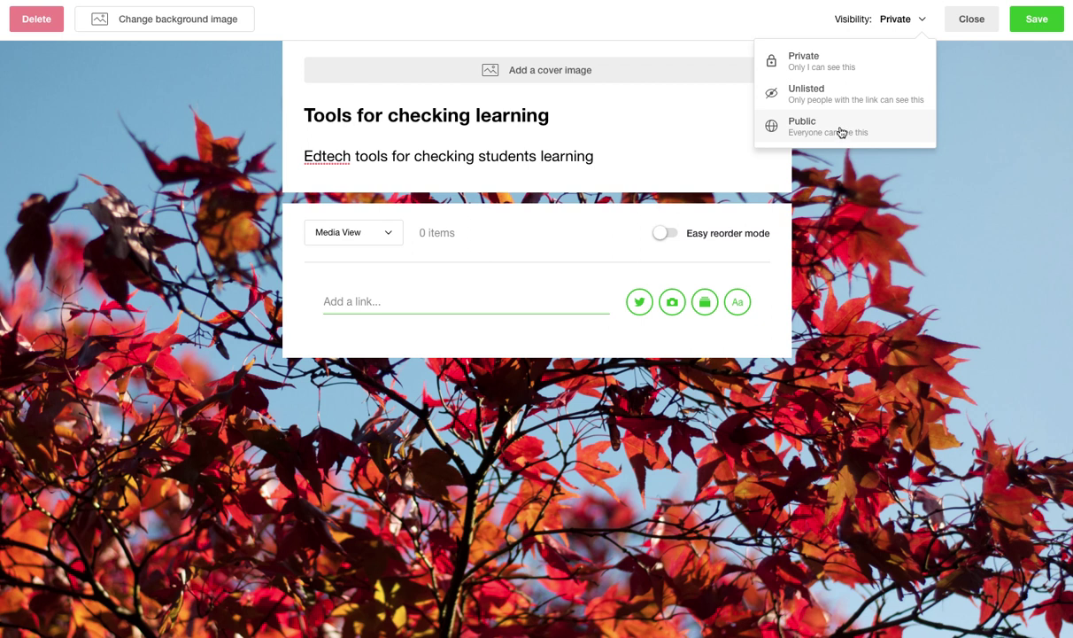
{"action": "left_click", "coordinate": [664, 113]}
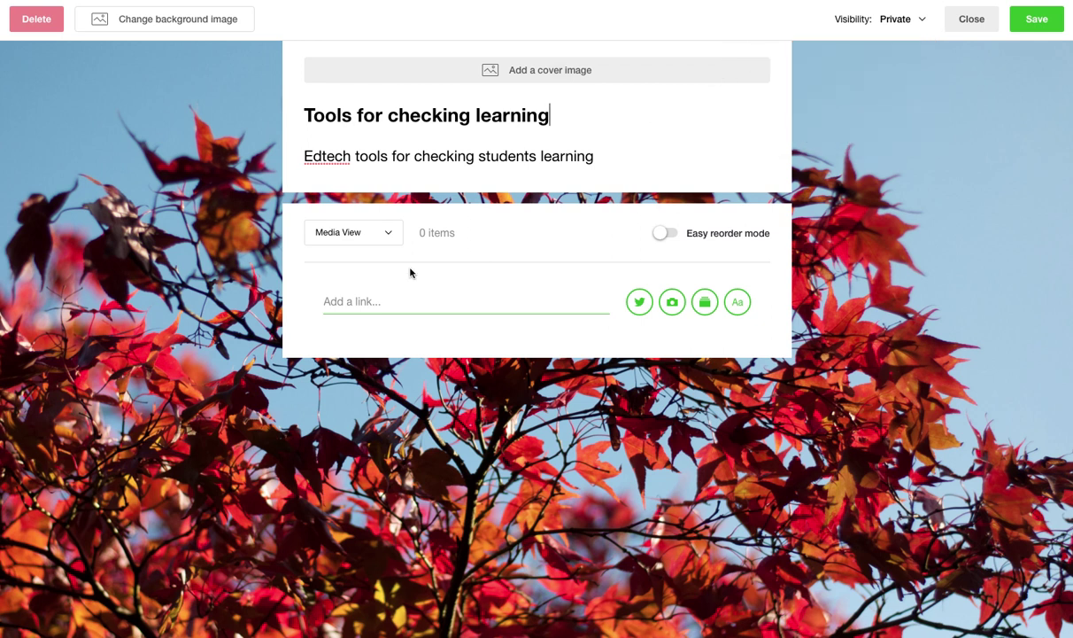
{"action": "left_click", "coordinate": [338, 301]}
{"action": "left_click", "coordinate": [990, 0]}
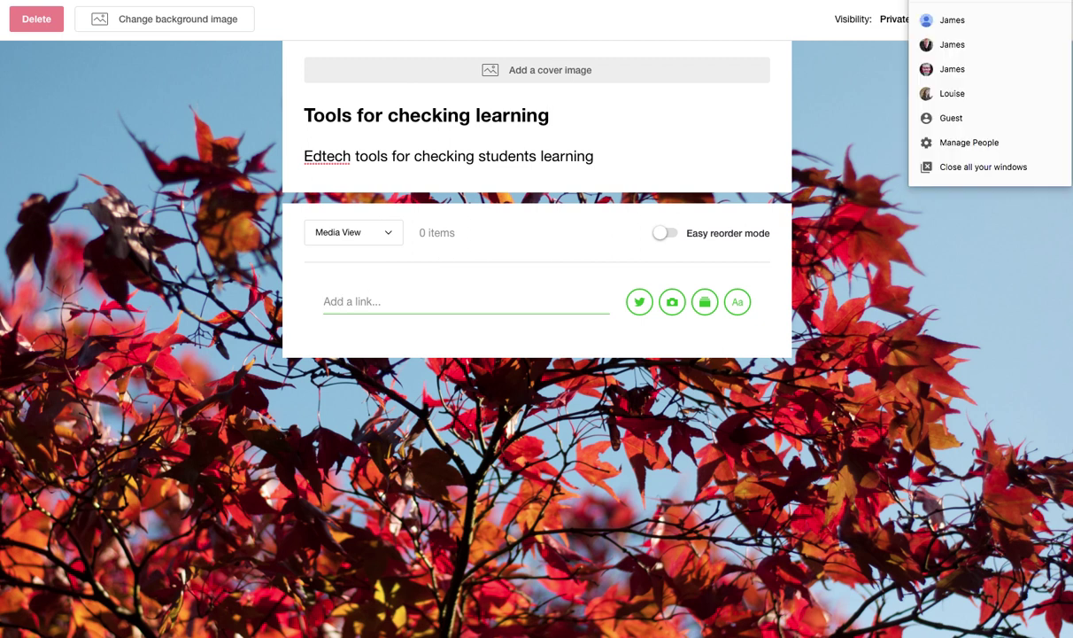
Step: Open the 'Vizia – Add interactivity to videos' post in Blogger, then return to Wakelet
{"action": "left_click", "coordinate": [951, 44]}
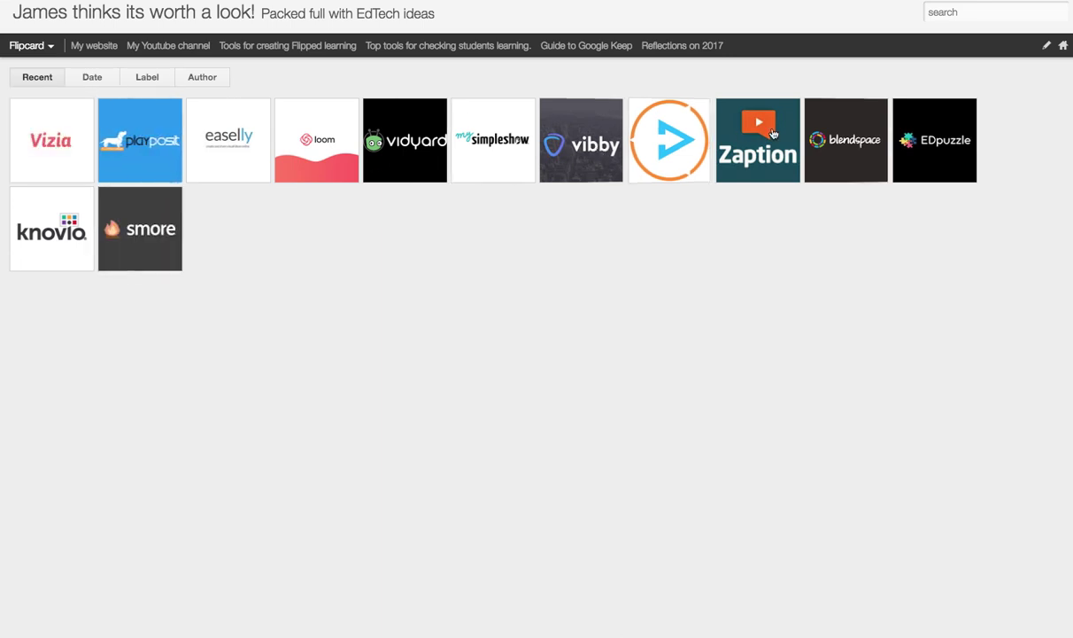
{"action": "left_click", "coordinate": [53, 142]}
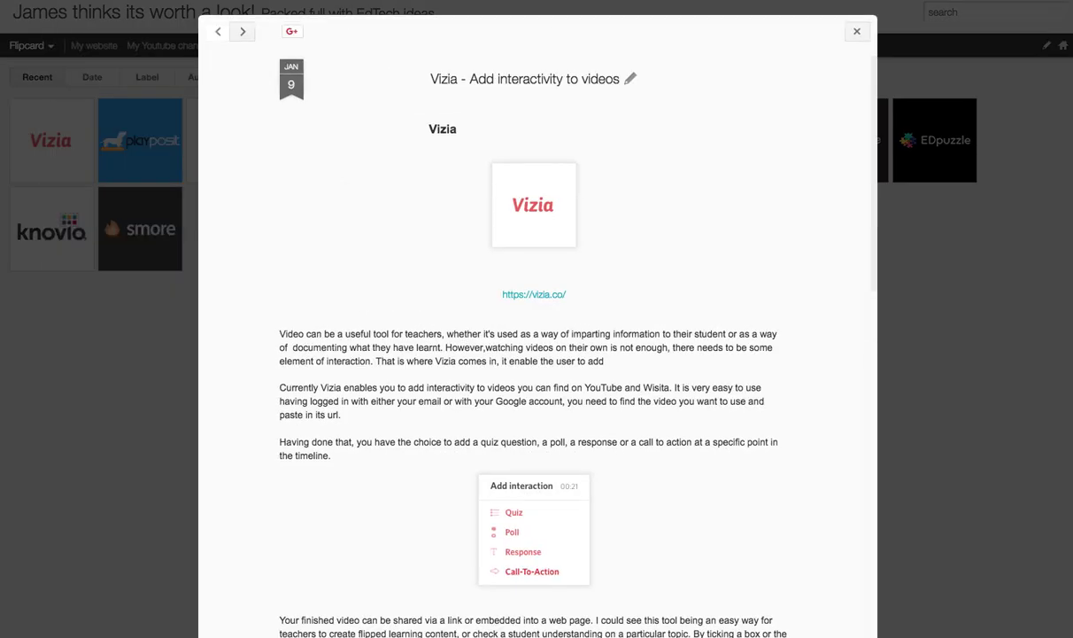
{"action": "key", "text": "ctrl+shift+m"}
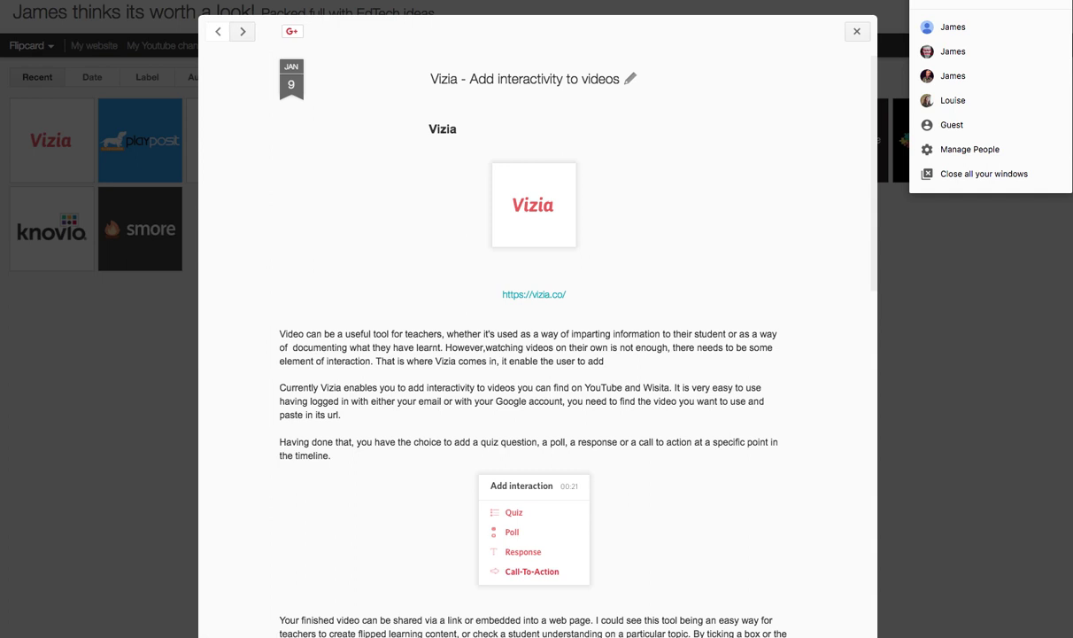
{"action": "left_click", "coordinate": [953, 78]}
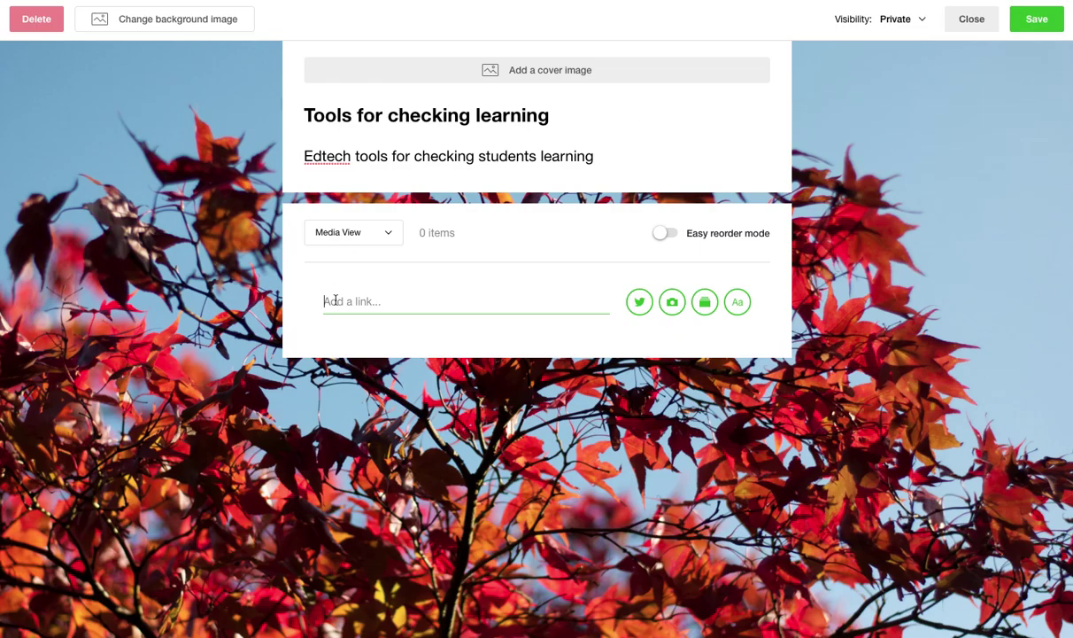
Step: Paste the Vizia post URL as a link, making it the collection's first item
{"action": "key", "text": "ctrl+v"}
{"action": "key", "text": "Return"}
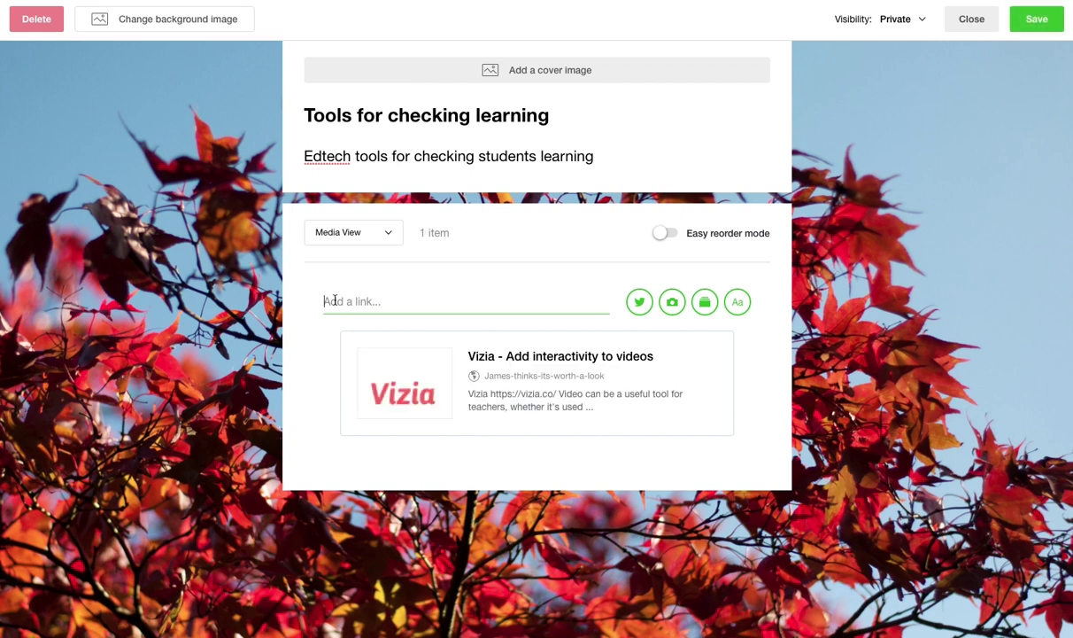
{"action": "mouse_move", "coordinate": [492, 378]}
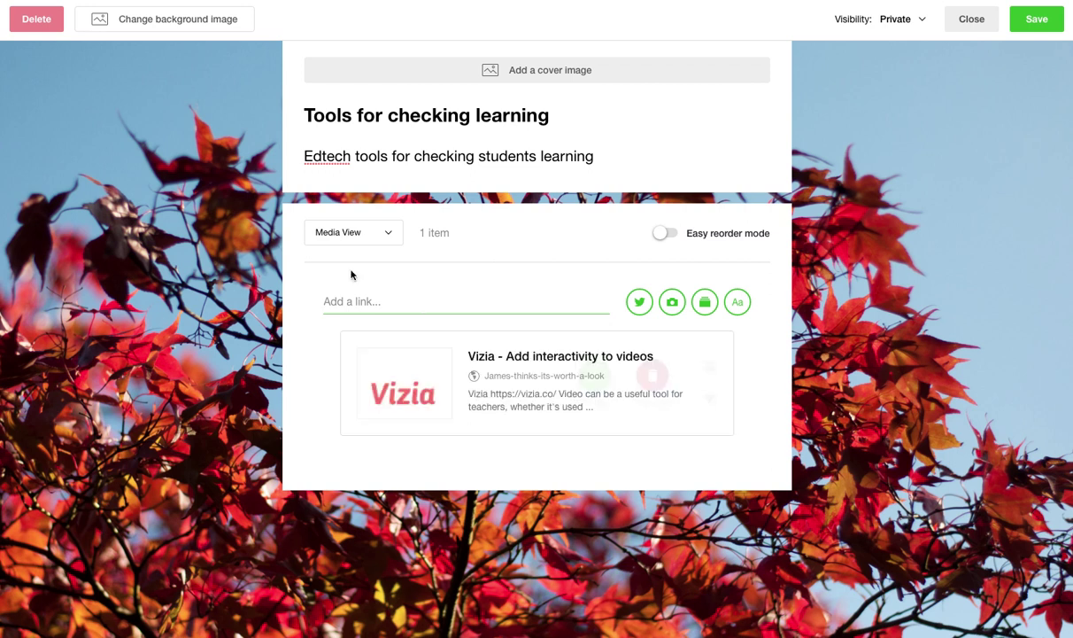
Step: Change the item layout to Compact View, then to Grid View
{"action": "left_click", "coordinate": [386, 234]}
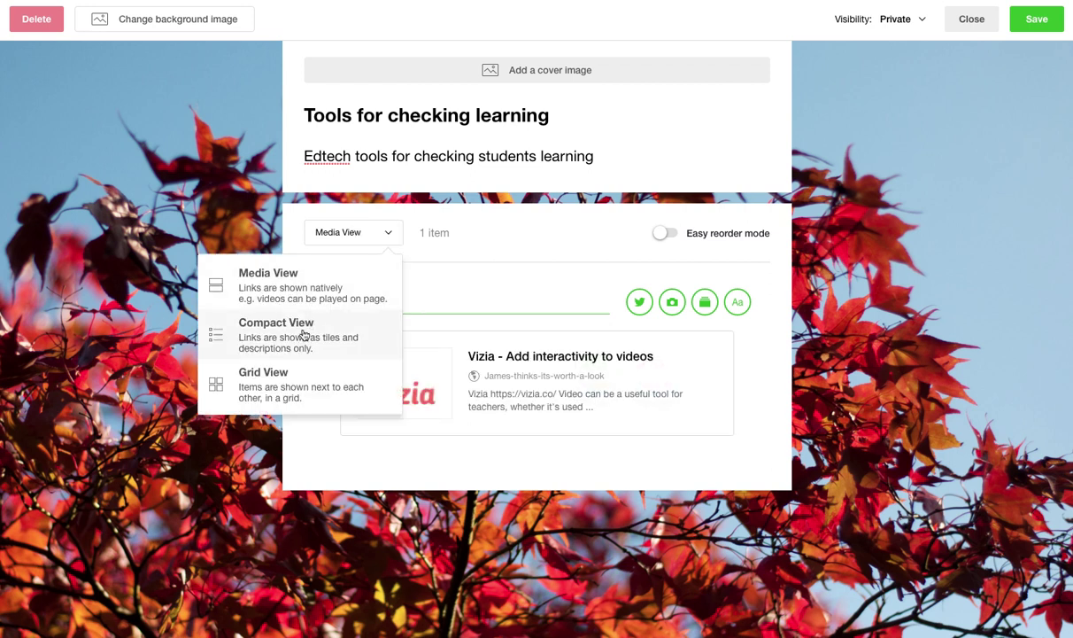
{"action": "left_click", "coordinate": [306, 338]}
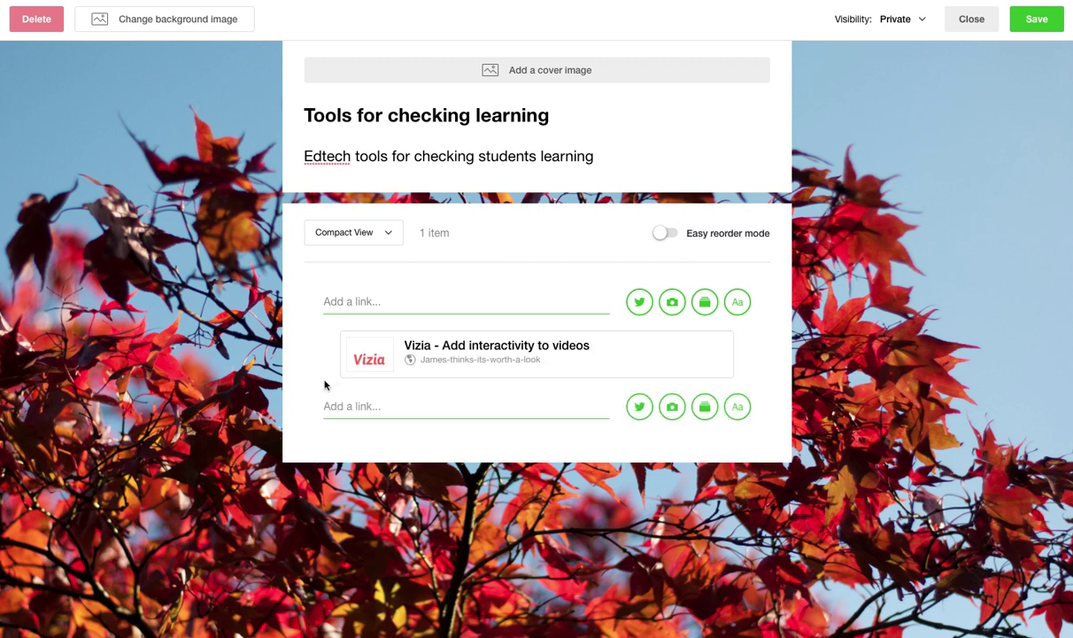
{"action": "left_click", "coordinate": [387, 234]}
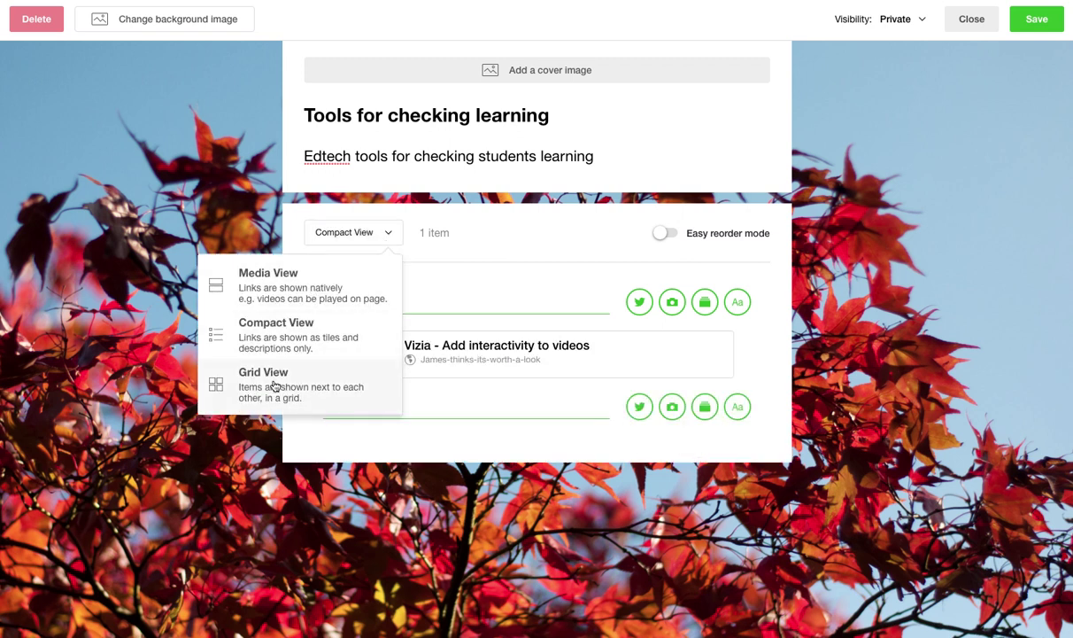
{"action": "left_click", "coordinate": [266, 391]}
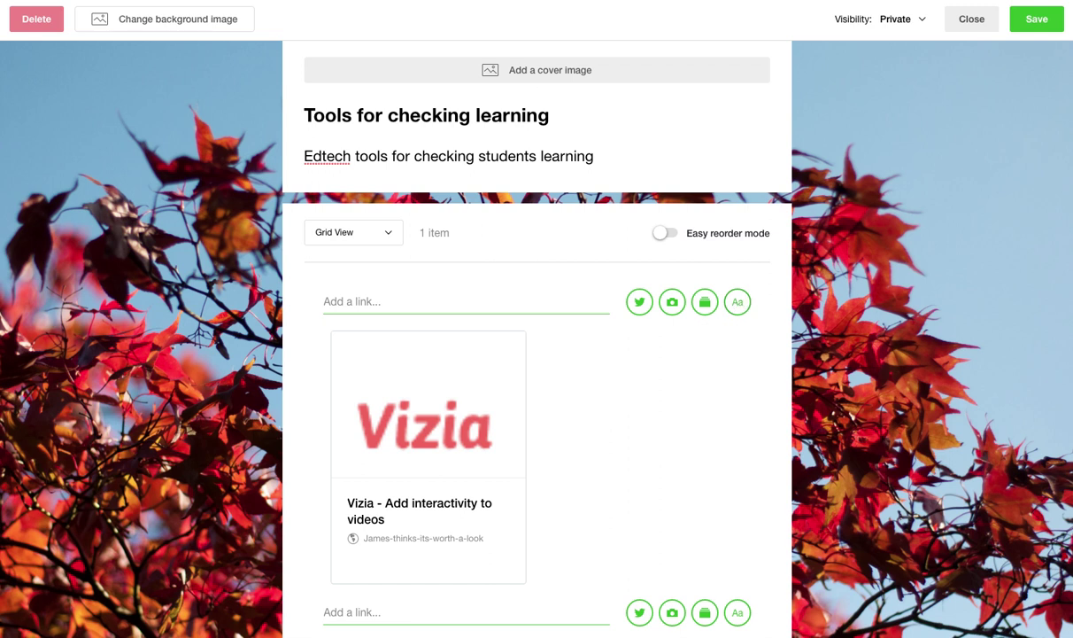
{"action": "key", "text": "super+shift+m"}
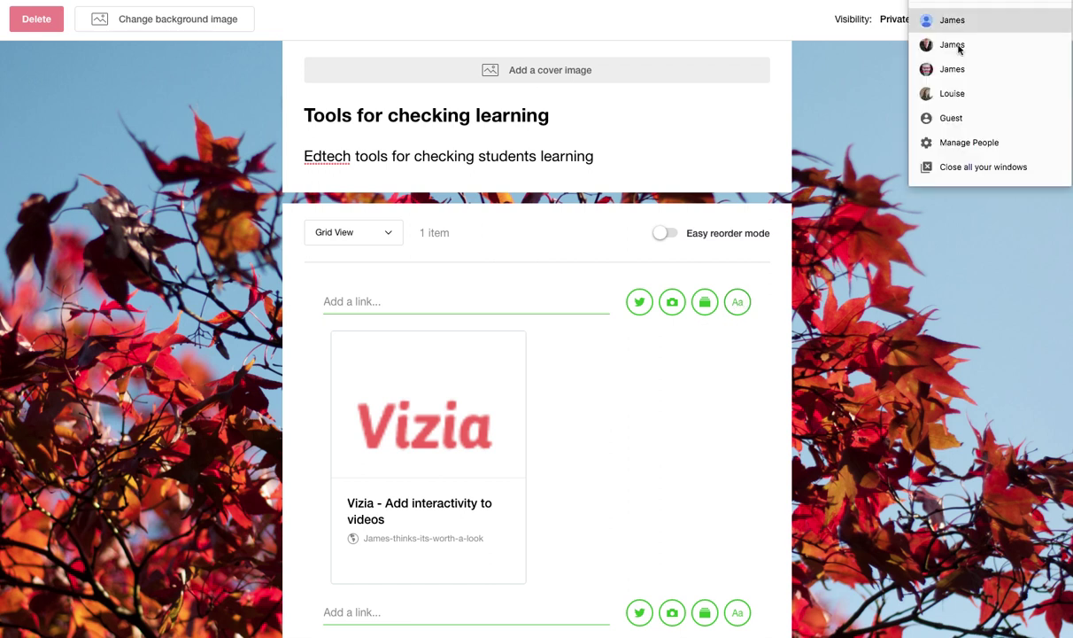
Step: Close the Vizia post, open the Playposit post in Blogger, and return to Wakelet
{"action": "left_click", "coordinate": [925, 43]}
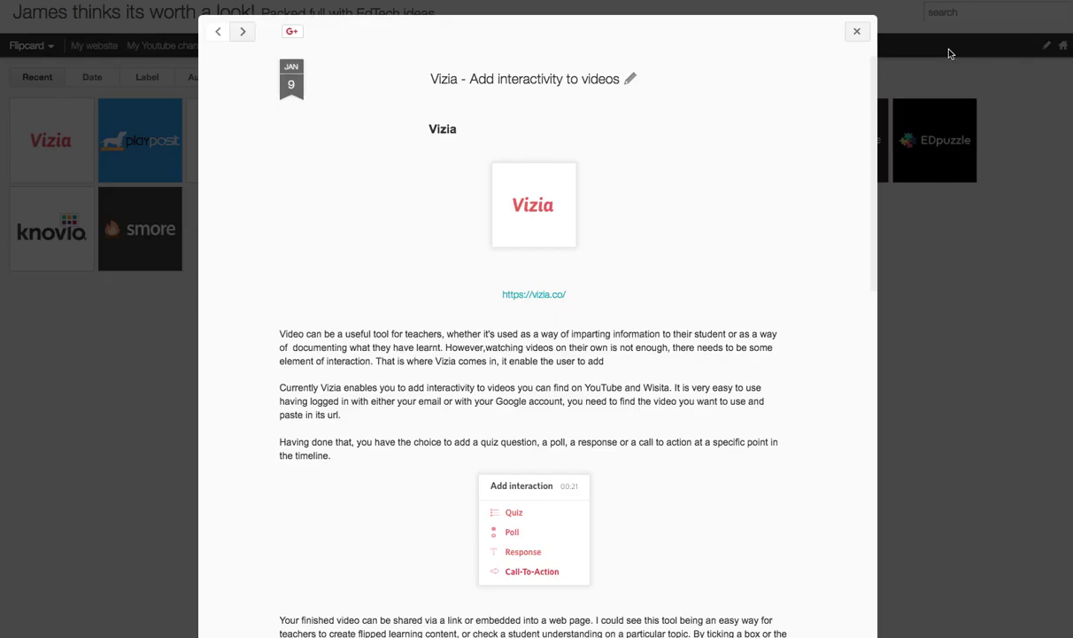
{"action": "left_click", "coordinate": [859, 33]}
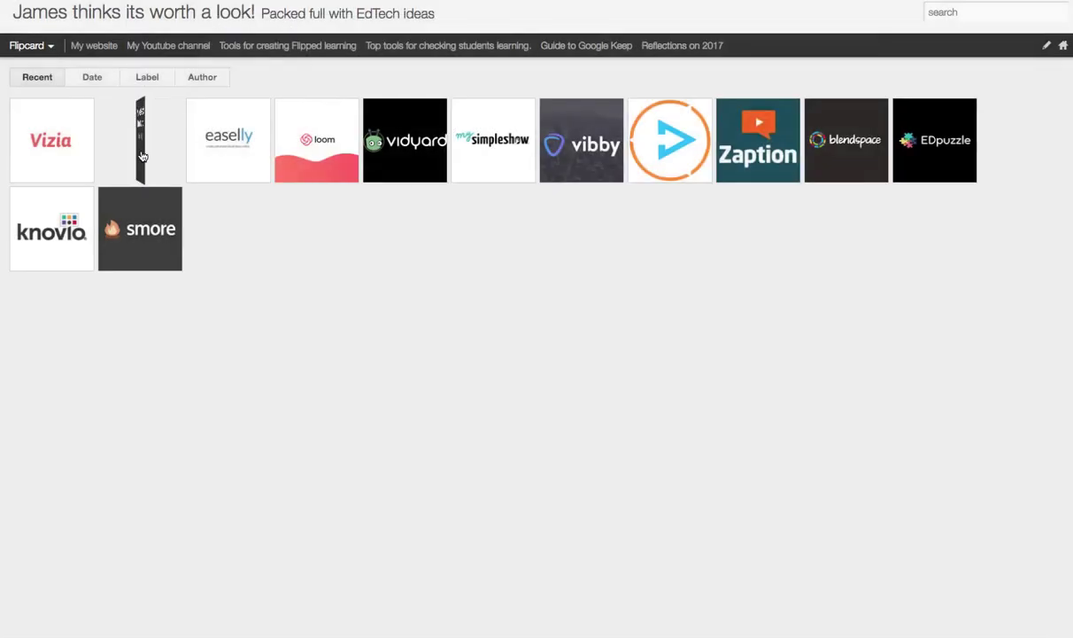
{"action": "left_click", "coordinate": [140, 156]}
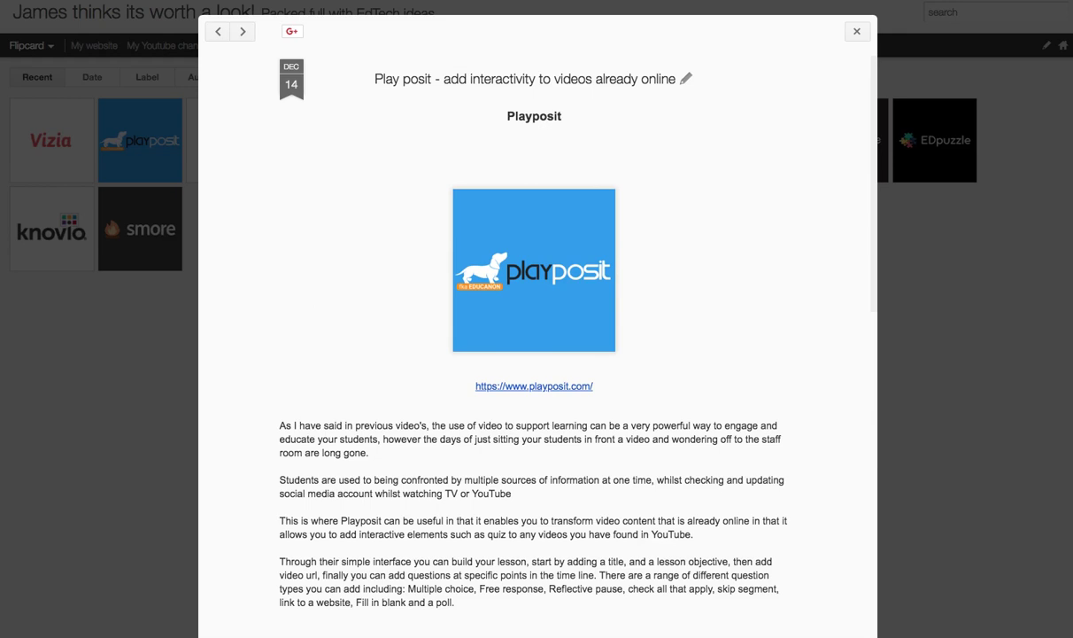
{"action": "left_click", "coordinate": [955, 80]}
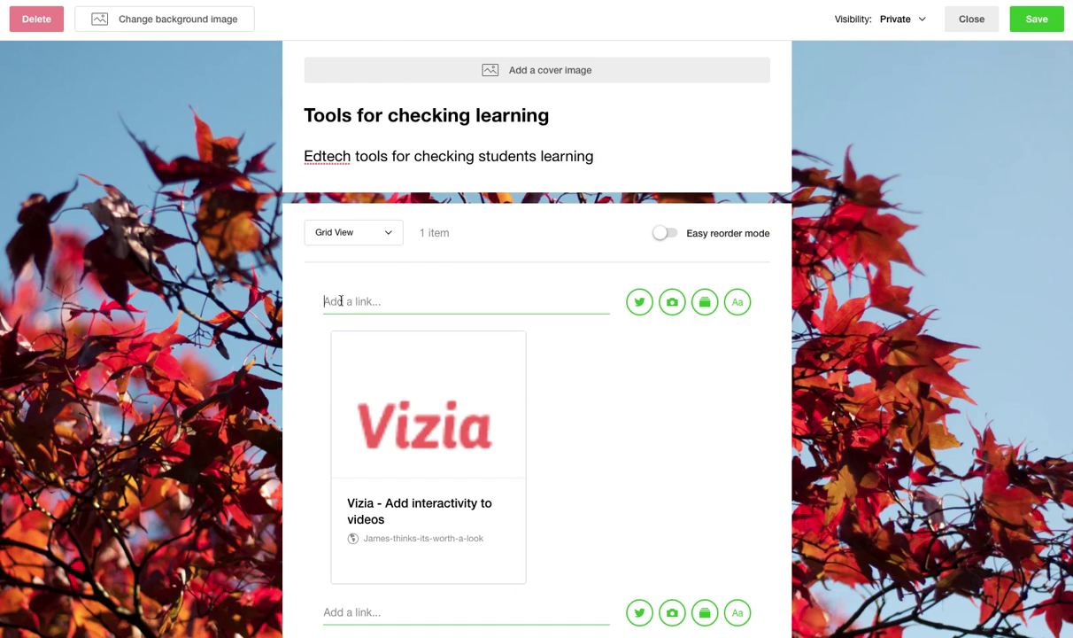
Step: Add the Playposit post link and switch the two items from Grid View to Media View
{"action": "key", "text": "ctrl+v"}
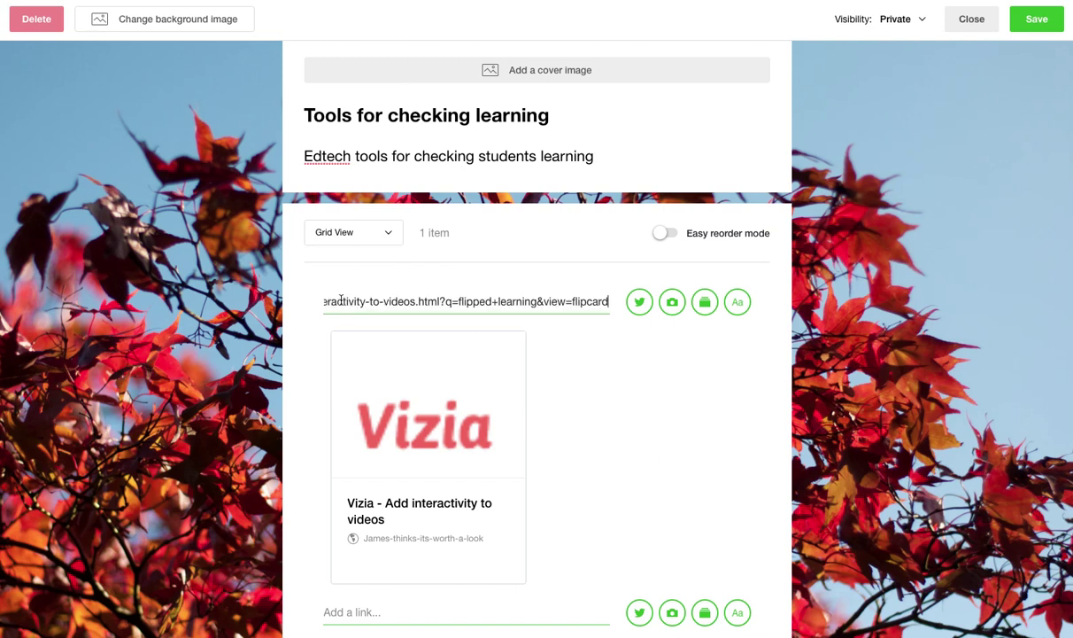
{"action": "key", "text": "Return"}
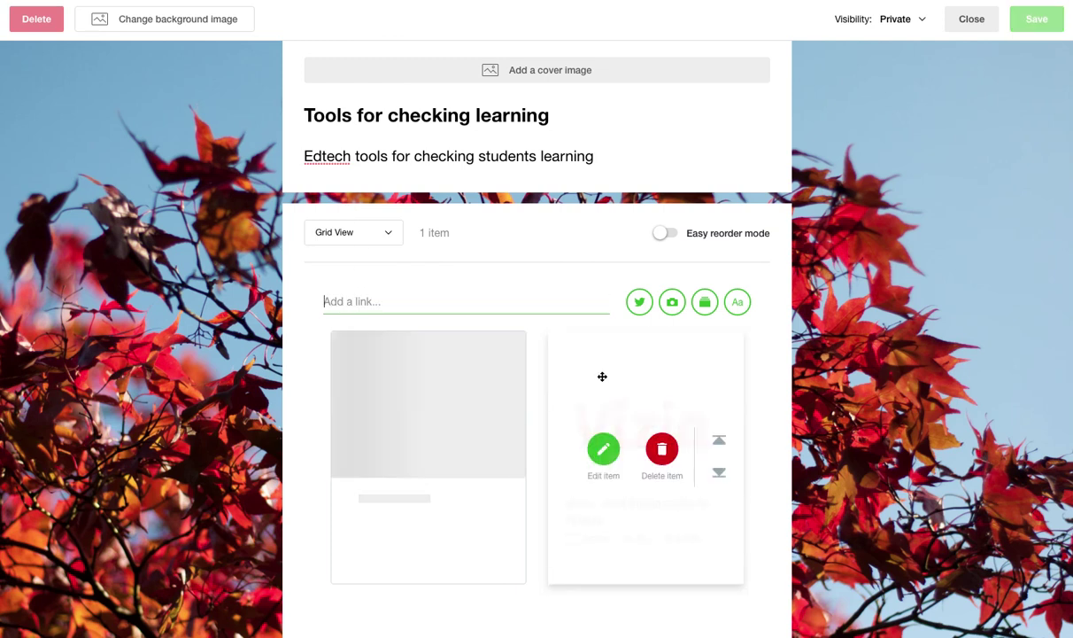
{"action": "left_click", "coordinate": [388, 230]}
{"action": "left_click", "coordinate": [291, 282]}
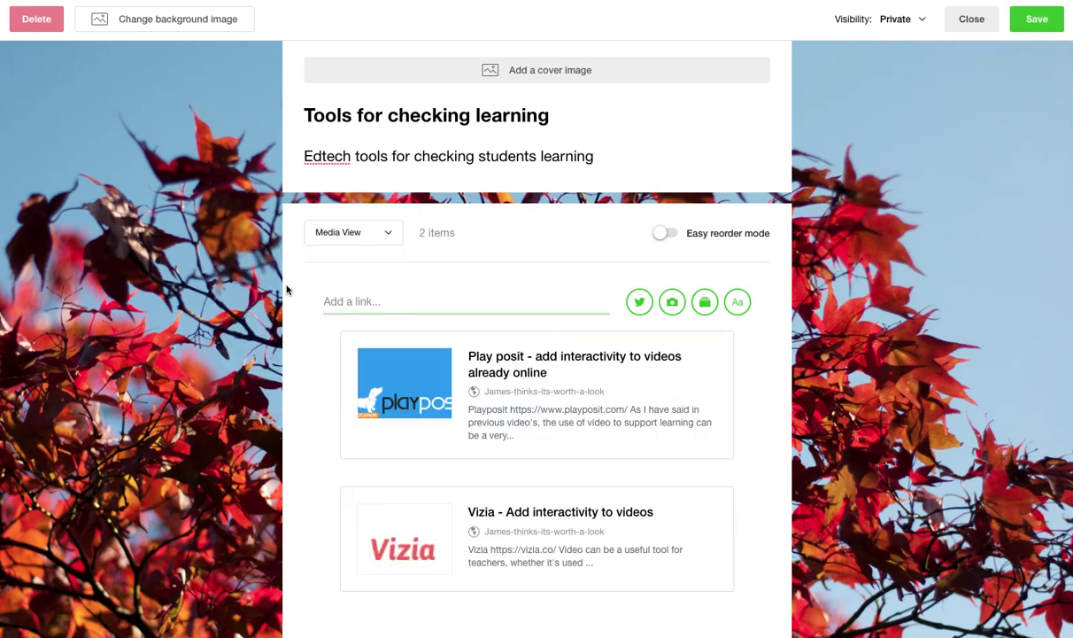
{"action": "scroll", "coordinate": [764, 445], "scroll_direction": "down", "scroll_amount": 1}
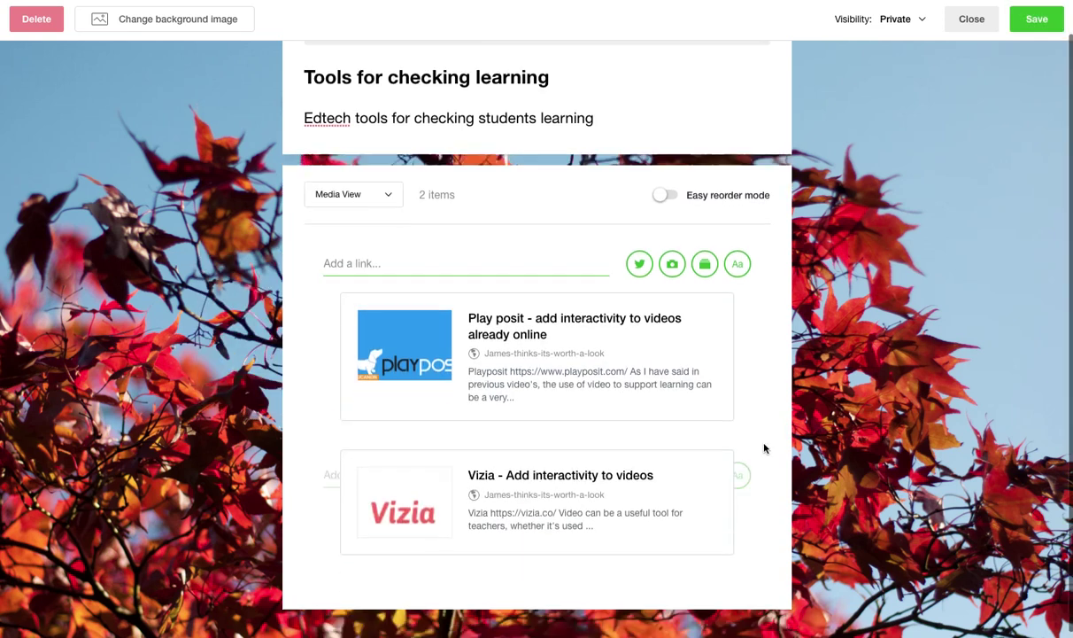
{"action": "mouse_move", "coordinate": [711, 371]}
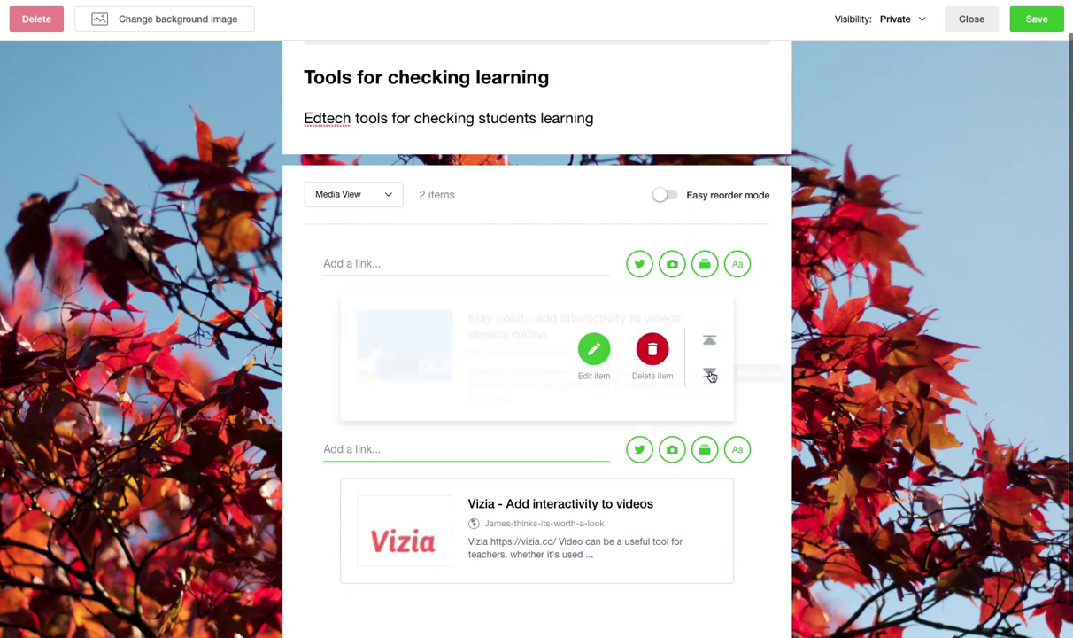
{"action": "left_click", "coordinate": [710, 345]}
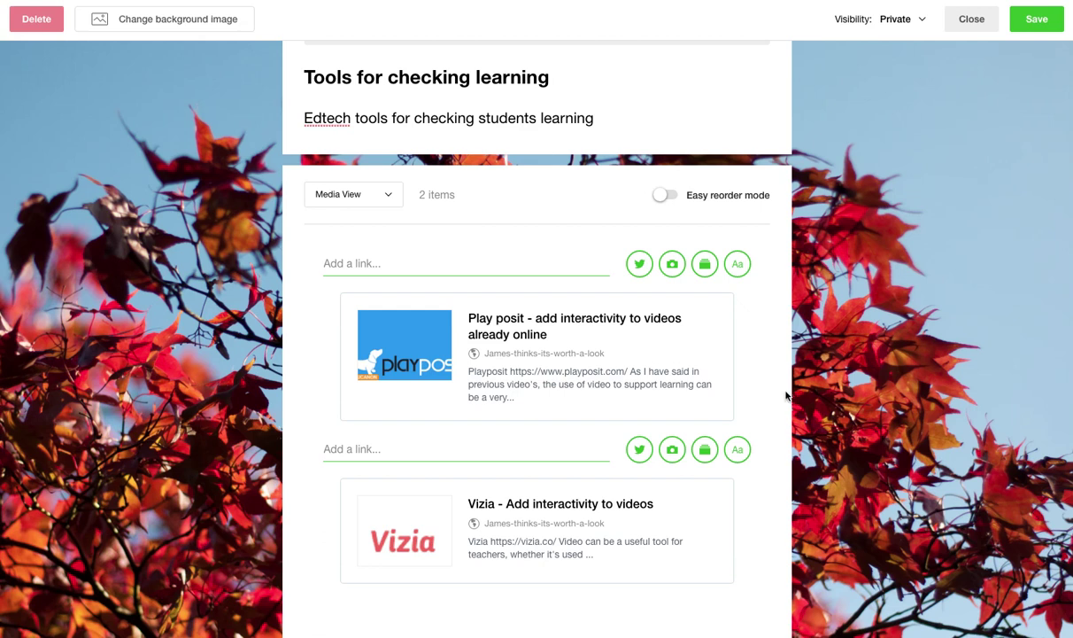
{"action": "scroll", "coordinate": [786, 396], "scroll_direction": "down", "scroll_amount": 1}
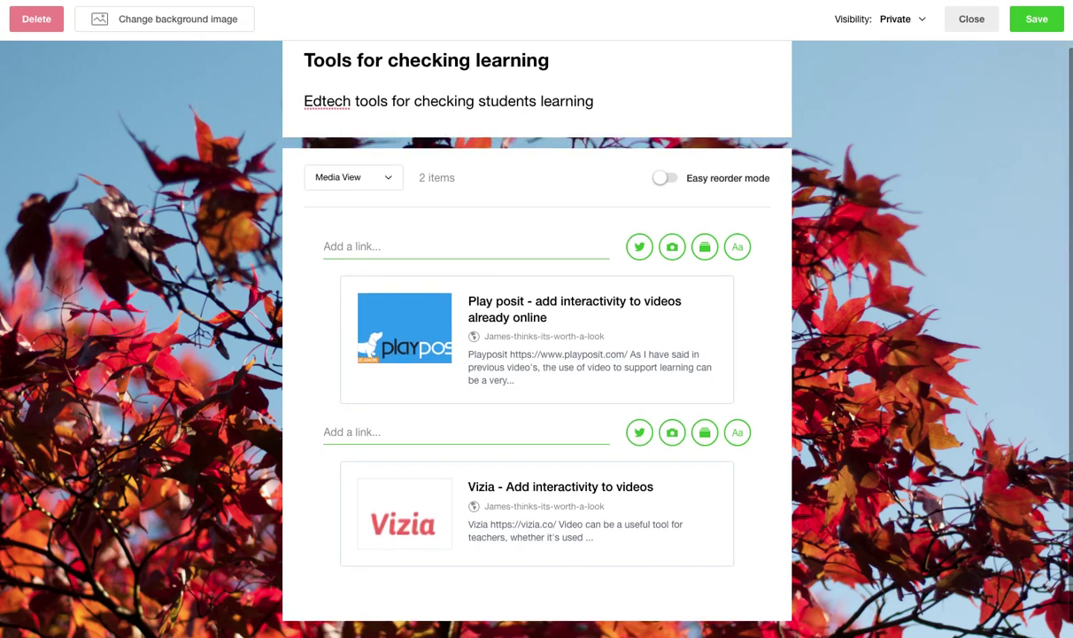
{"action": "left_click", "coordinate": [1045, 1]}
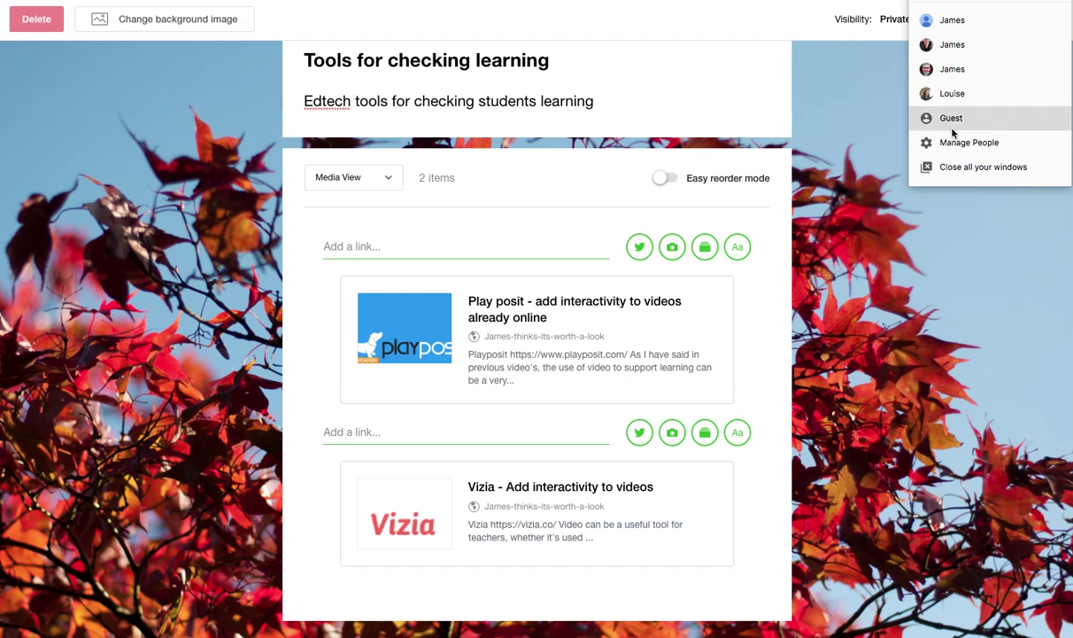
Step: Close the Playposit post and open 'Loom Screen recording Chrome extension' in Blogger
{"action": "left_click", "coordinate": [952, 44]}
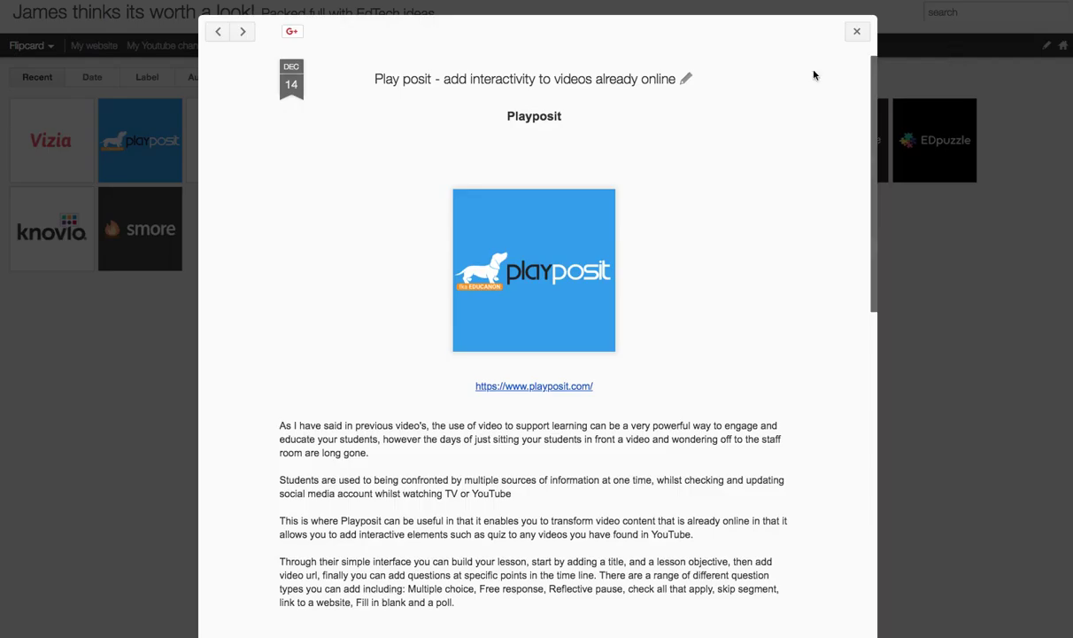
{"action": "left_click", "coordinate": [857, 32]}
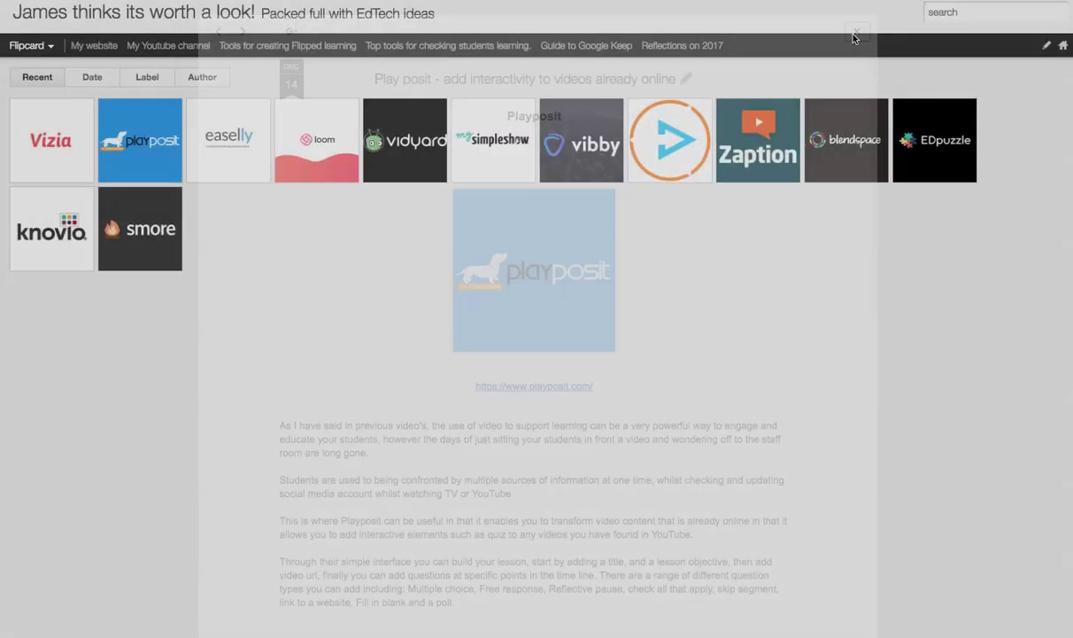
{"action": "left_click", "coordinate": [308, 158]}
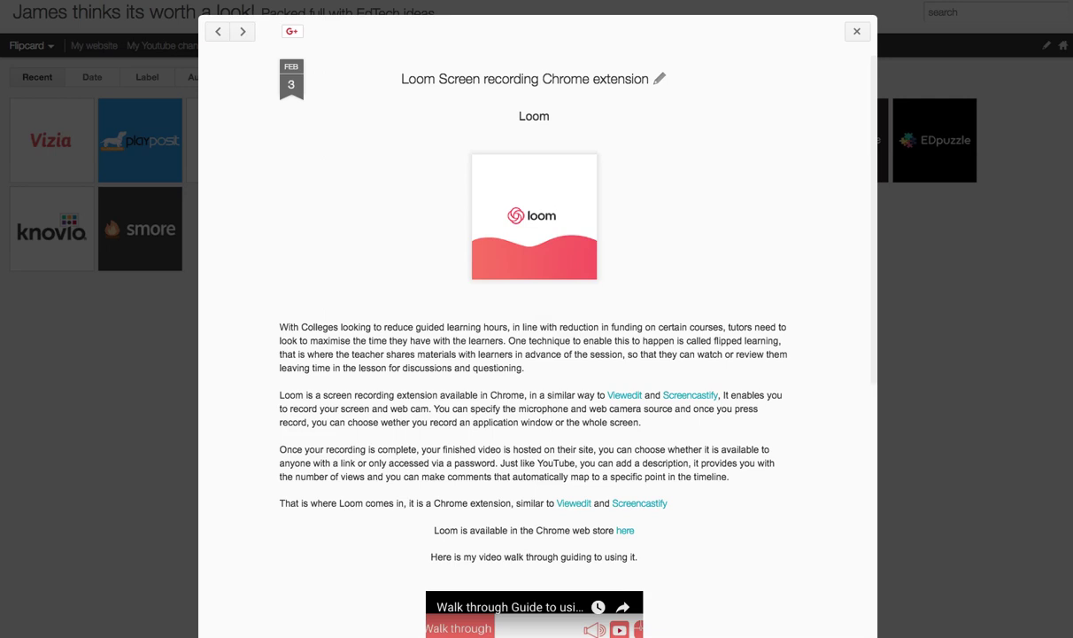
{"action": "left_click", "coordinate": [994, 5]}
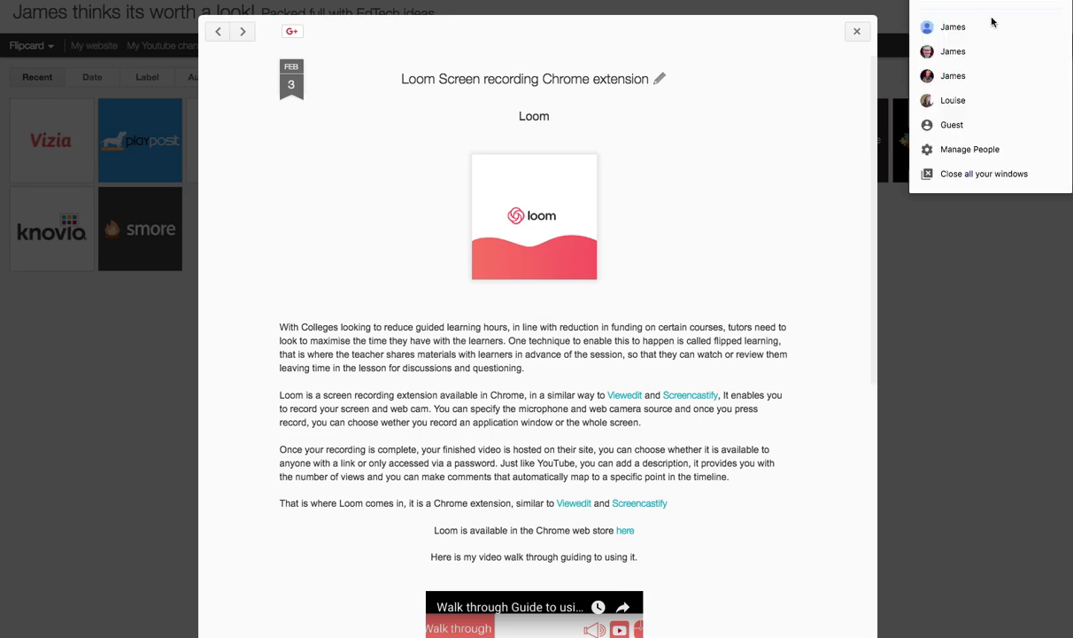
Step: Paste the Loom post URL as a new link item above Play posit
{"action": "left_click", "coordinate": [974, 77]}
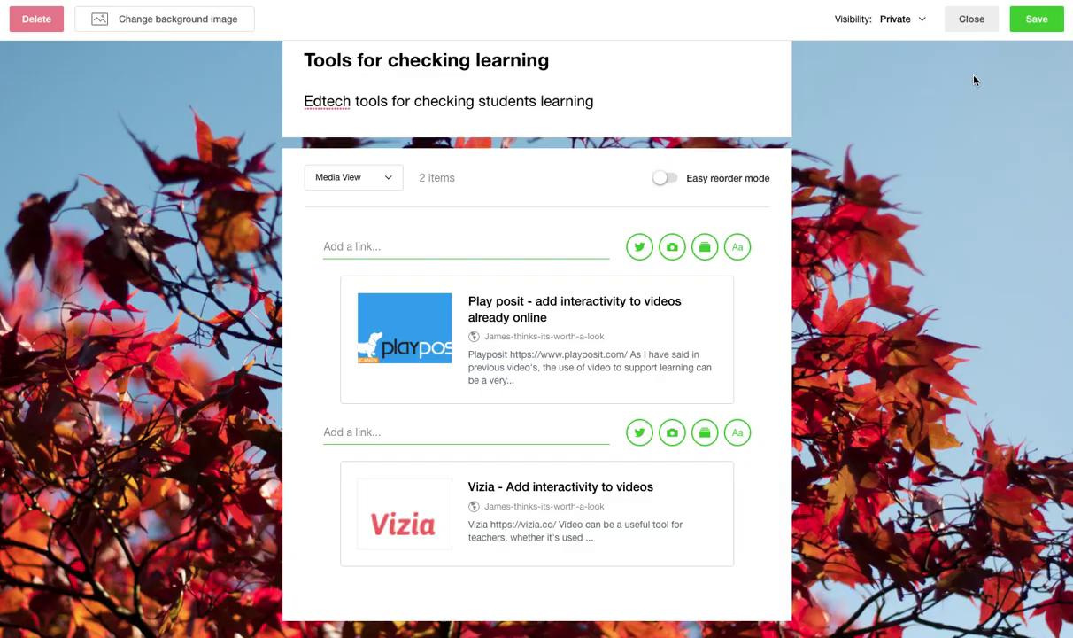
{"action": "left_click", "coordinate": [351, 250]}
{"action": "key", "text": "ctrl+v"}
{"action": "key", "text": "Return"}
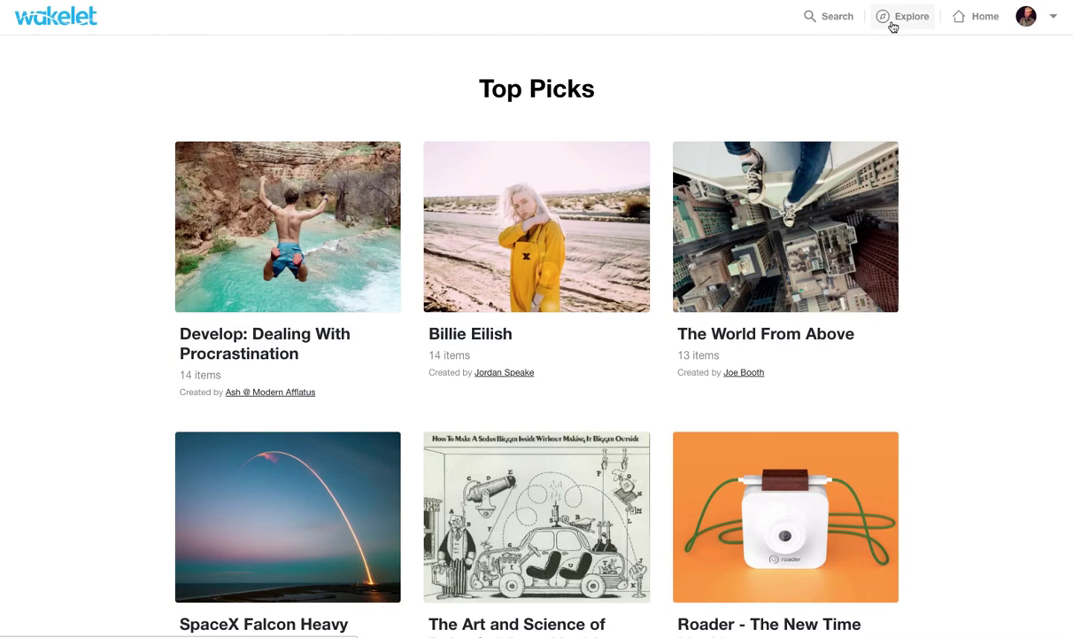
Step: Go to My Collections and view 'Tools for checking learning' with its Loom, Playposit and Vizia posts
{"action": "left_click", "coordinate": [978, 24]}
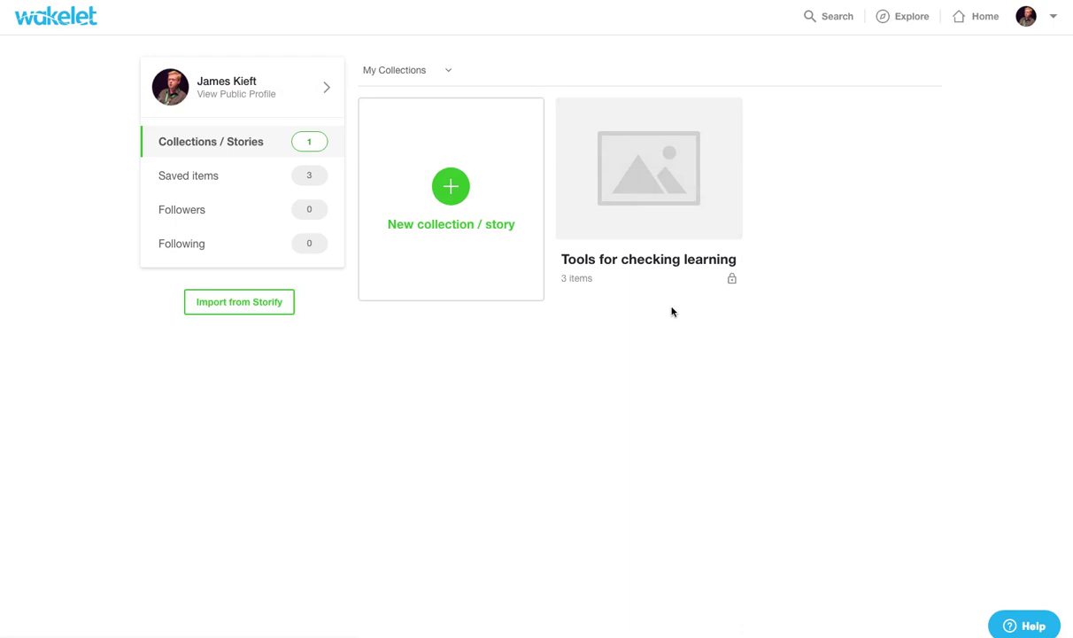
{"action": "left_click", "coordinate": [654, 173]}
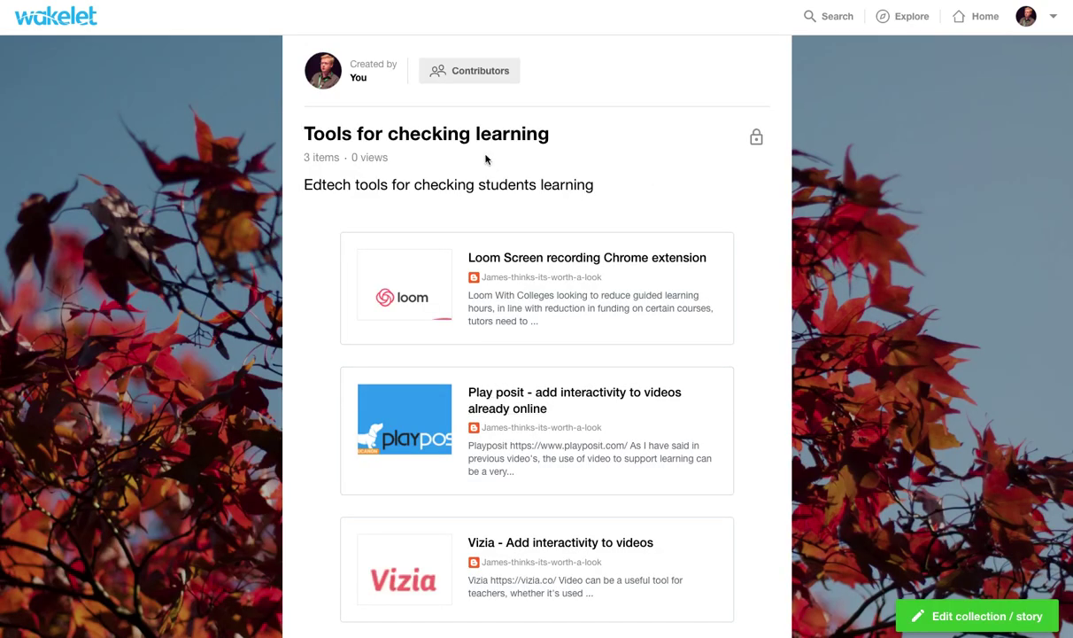
{"action": "scroll", "coordinate": [599, 488], "scroll_direction": "down", "scroll_amount": 1}
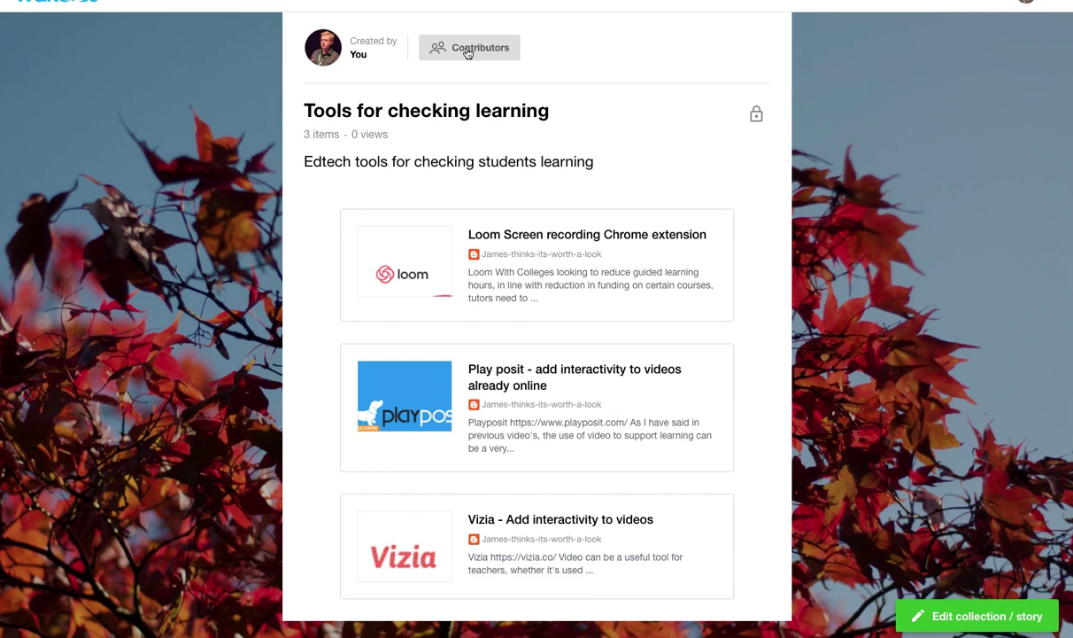
{"action": "scroll", "coordinate": [468, 54], "scroll_direction": "up", "scroll_amount": 1}
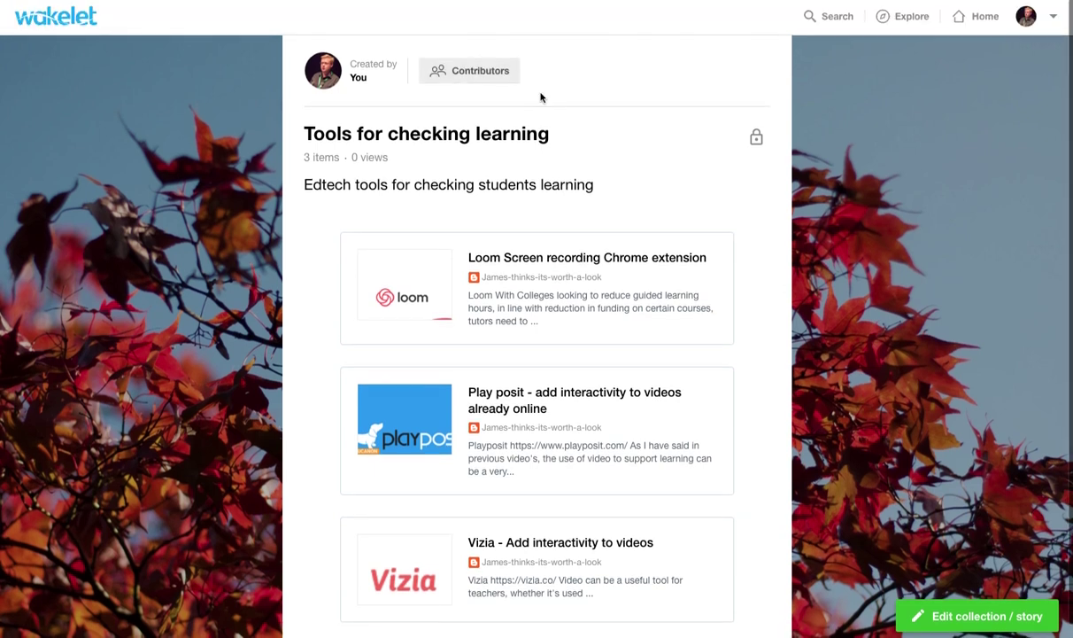